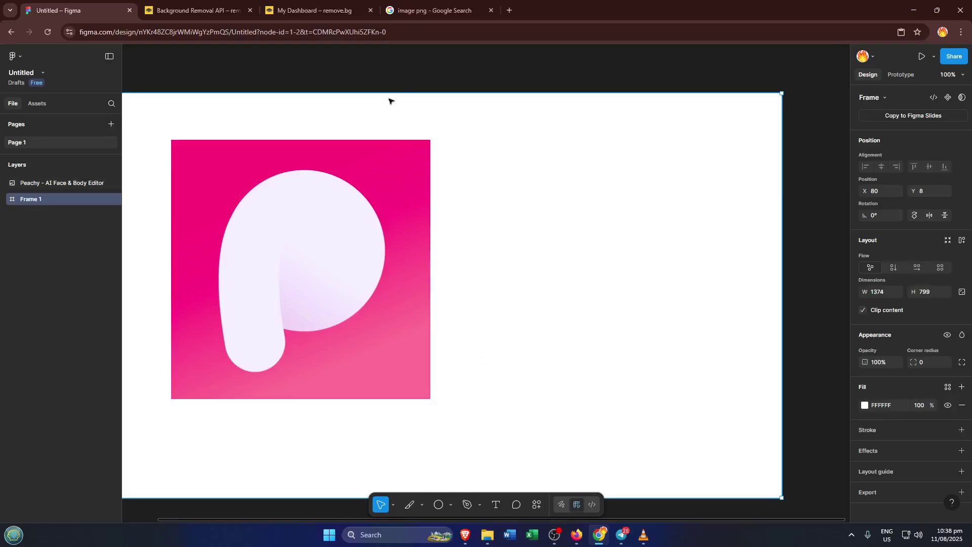
Step: Close the Google Search, remove.bg Dashboard and remove.bg API tabs, leaving the Figma file open
click(491, 10)
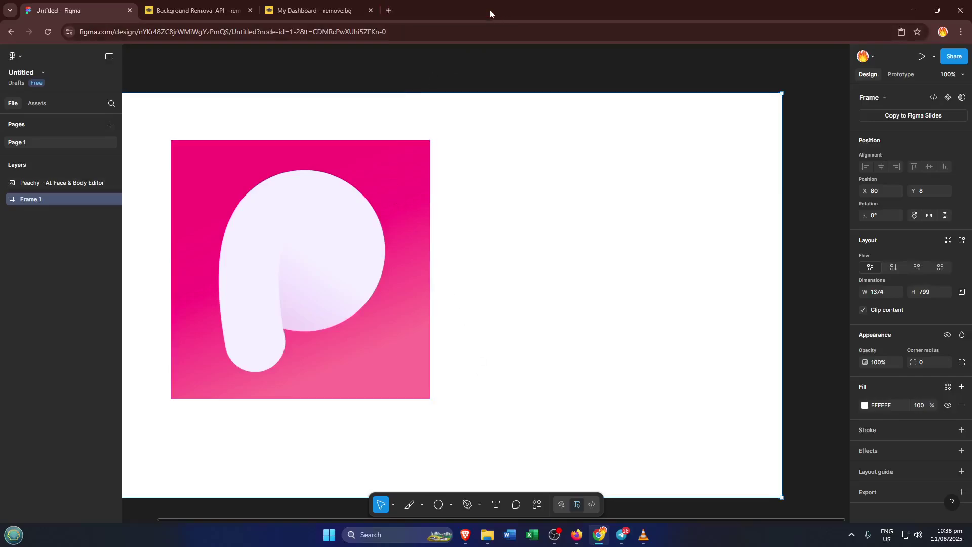
click(372, 10)
click(254, 10)
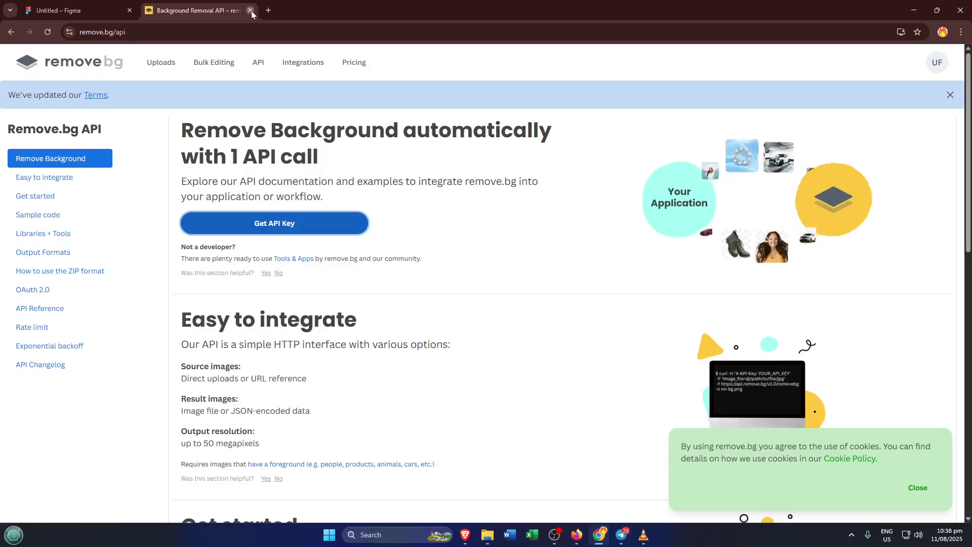
click(250, 10)
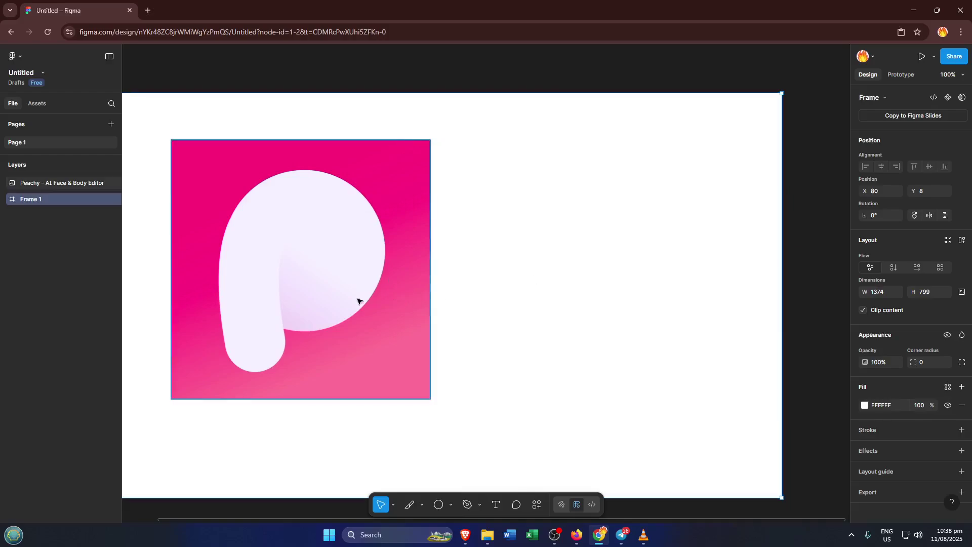
Step: Move the Peachy icon to Frame 1's top-left and resize it from 512×512 to 355×346
drag(361, 299, 408, 275)
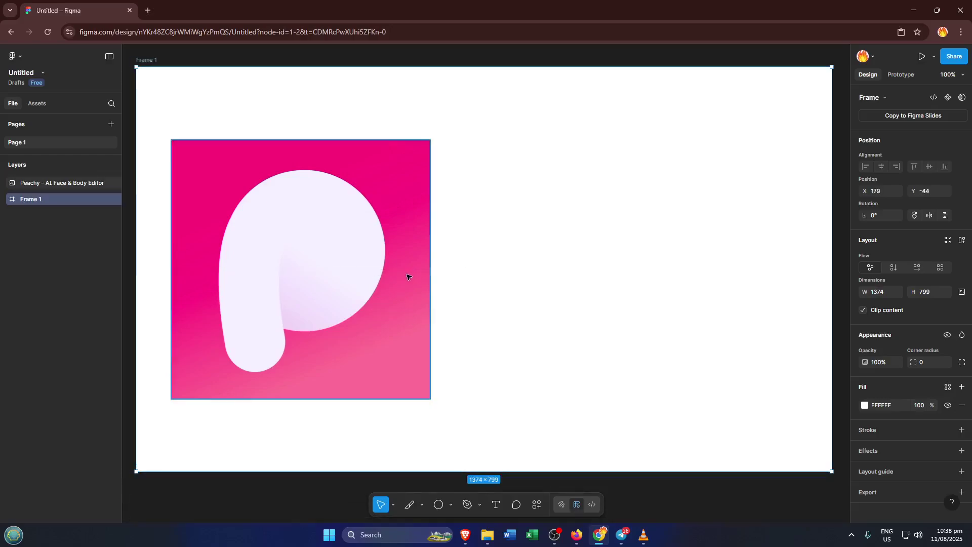
click(393, 215)
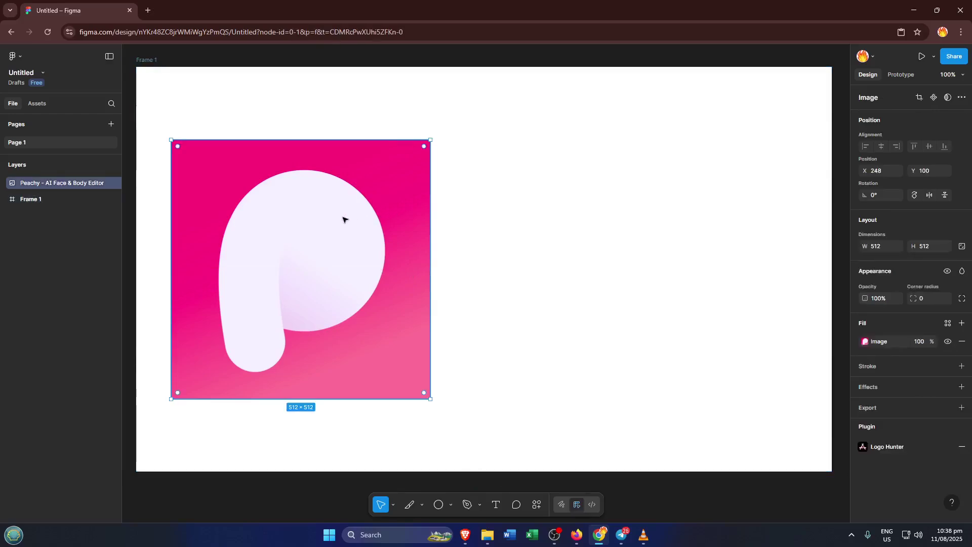
drag(350, 219, 334, 161)
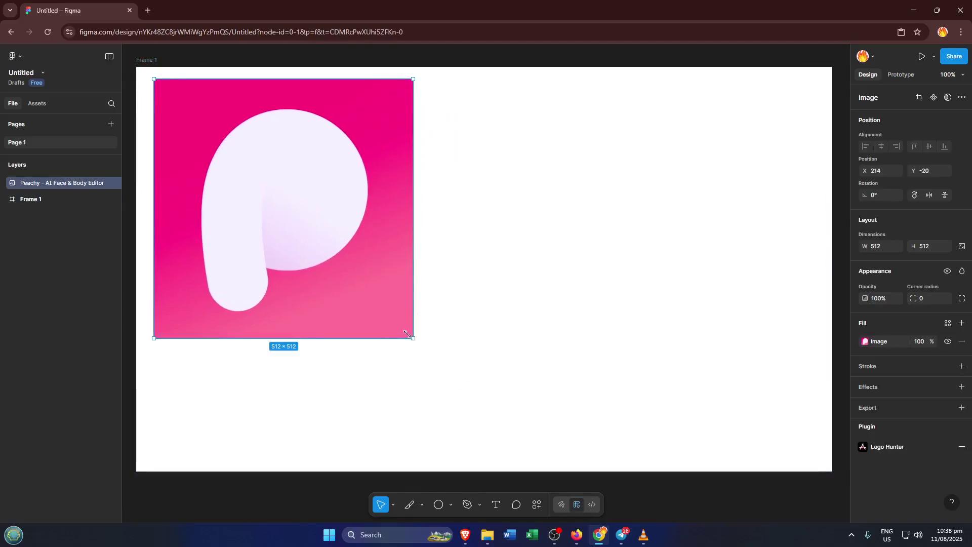
drag(407, 334, 337, 261)
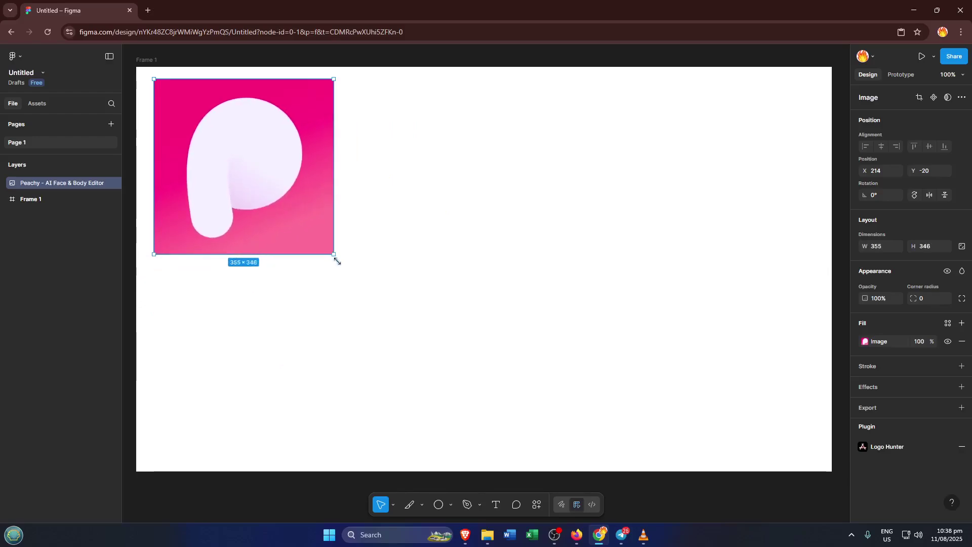
Step: Search Actions under Plugins & widgets for 'logo'
click(537, 505)
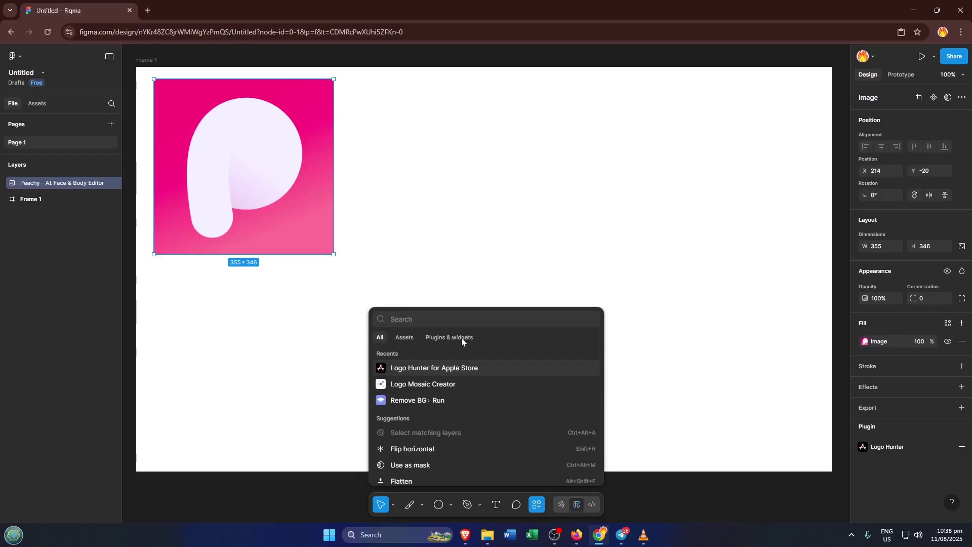
click(461, 338)
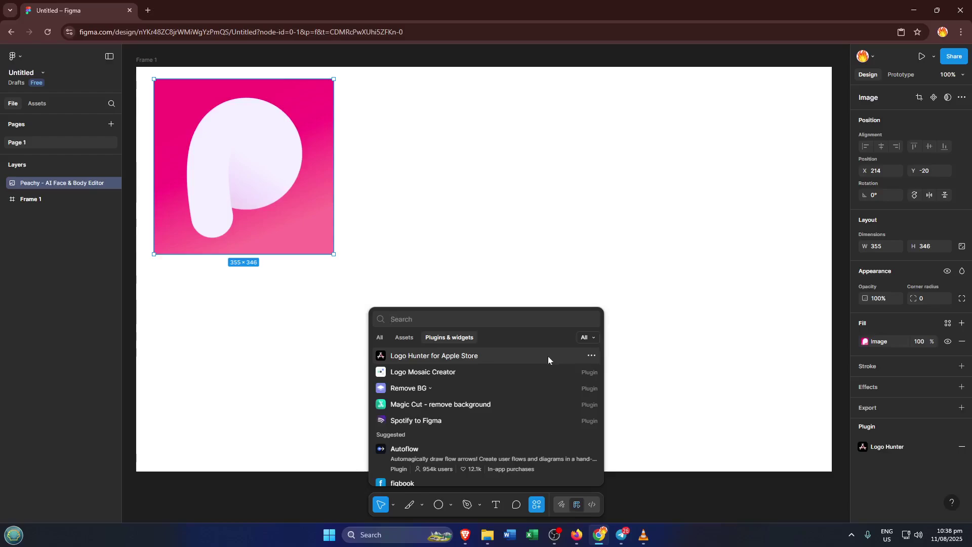
text(lo)
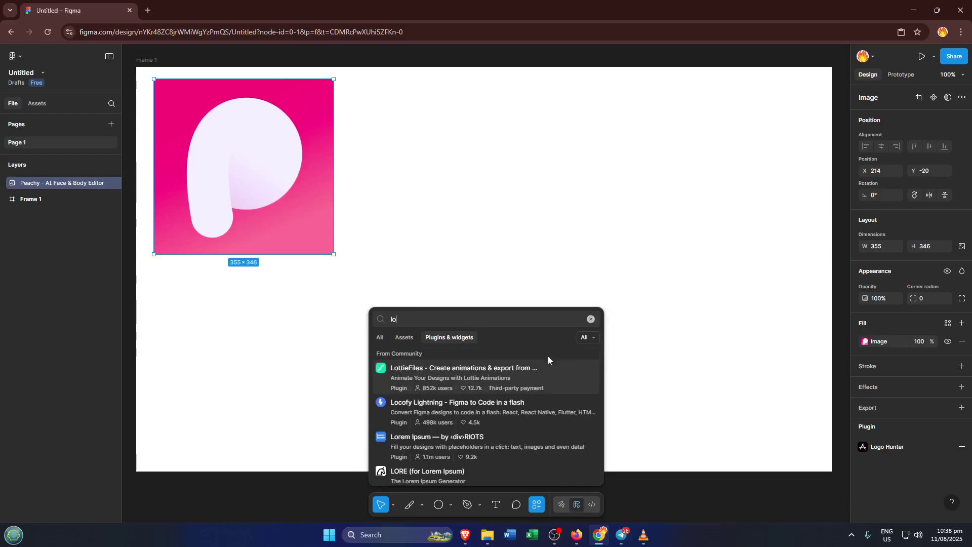
text(go)
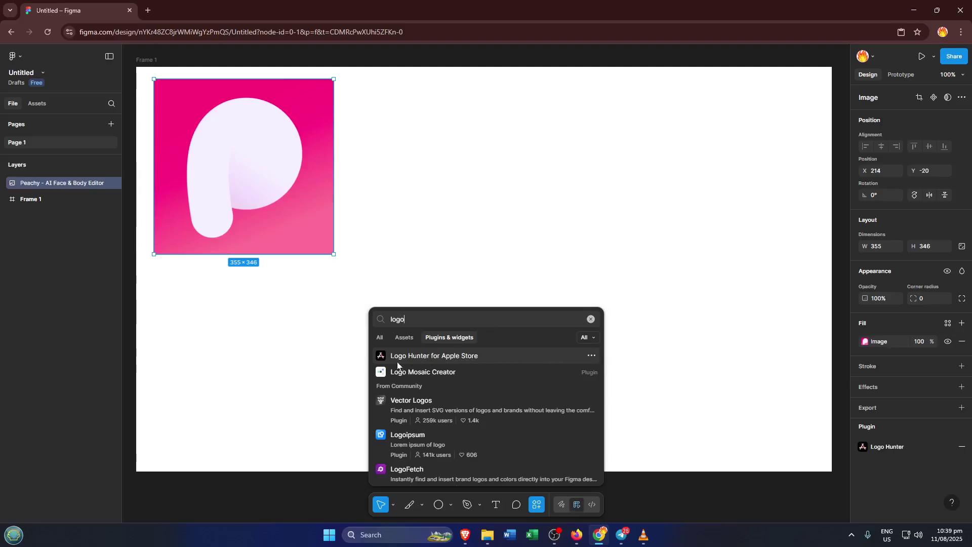
Step: Run Logo Hunter for Apple Store and select the Photoshop Express (Ps) logo
click(431, 358)
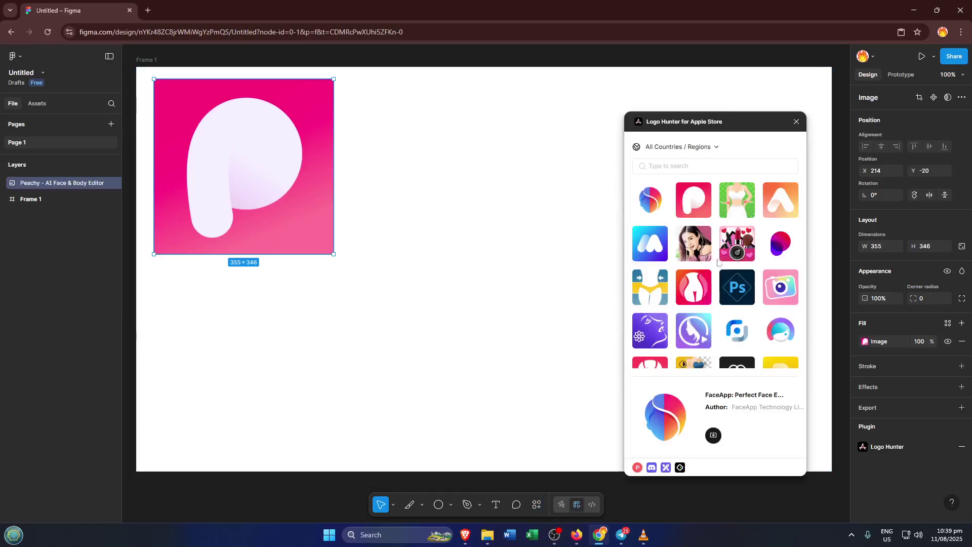
scroll(718, 264, down, 1)
scroll(719, 266, down, 2)
scroll(719, 271, up, 3)
click(747, 299)
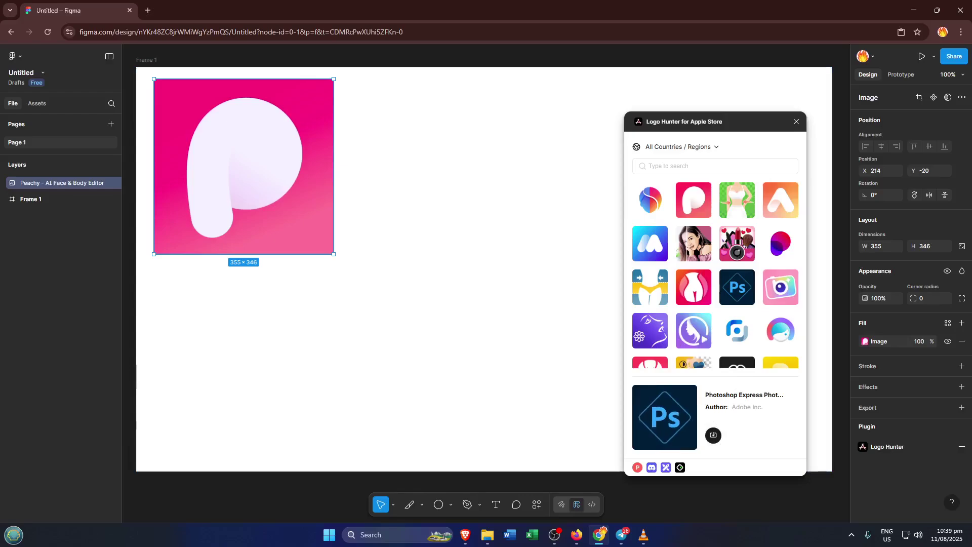
Step: Import the Photoshop Express logo as a 512×512 image and place it in Frame 1 at X 829, Y 147
click(714, 436)
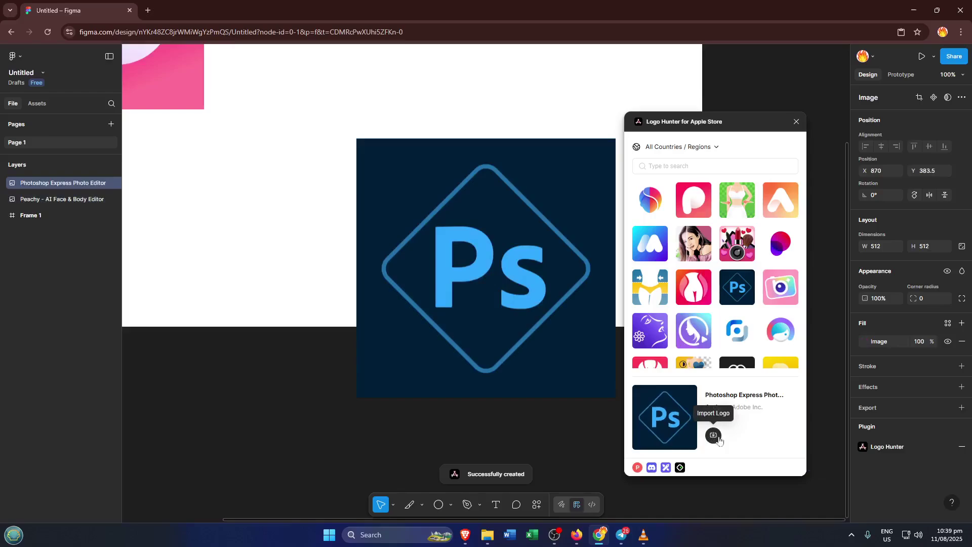
scroll(415, 359, up, 2)
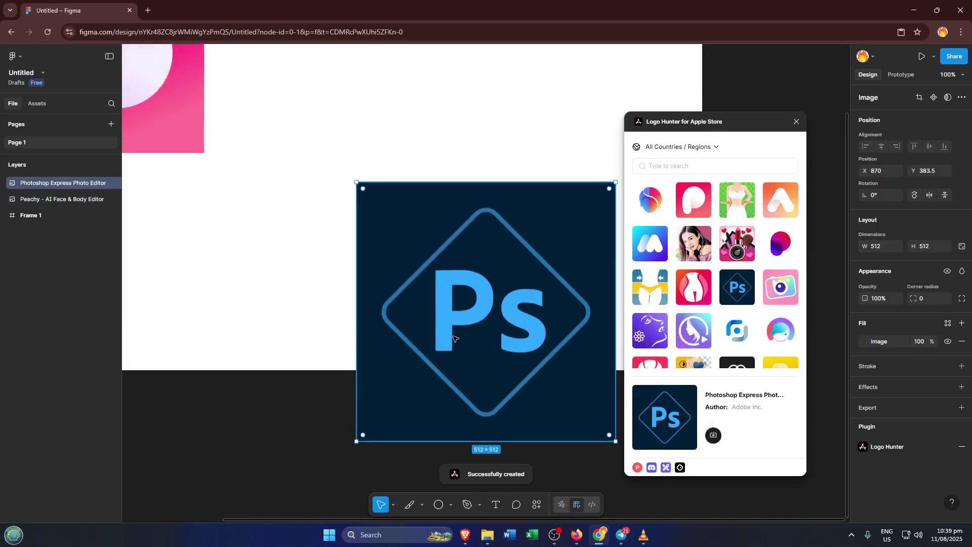
drag(441, 243, 420, 123)
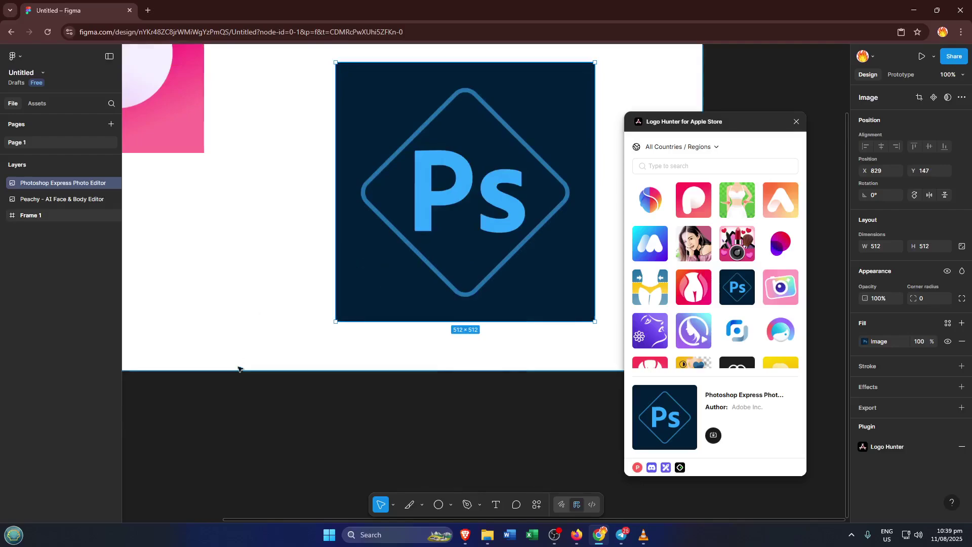
scroll(304, 375, up, 5)
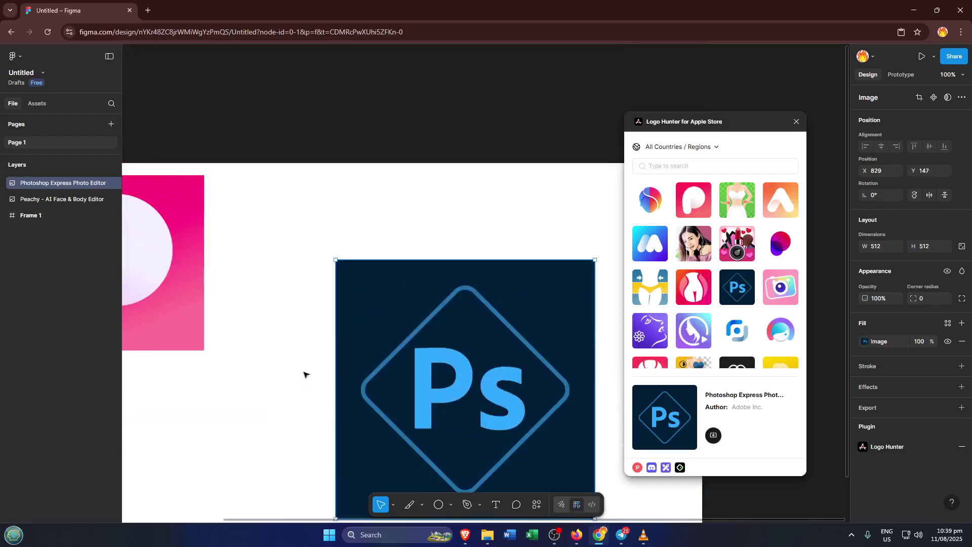
scroll(304, 375, down, 1)
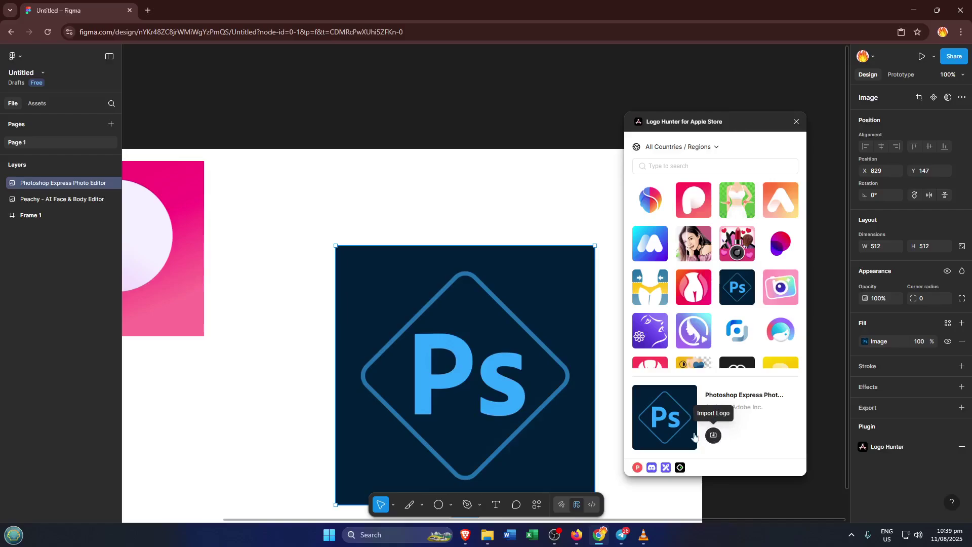
scroll(428, 349, down, 1)
click(475, 176)
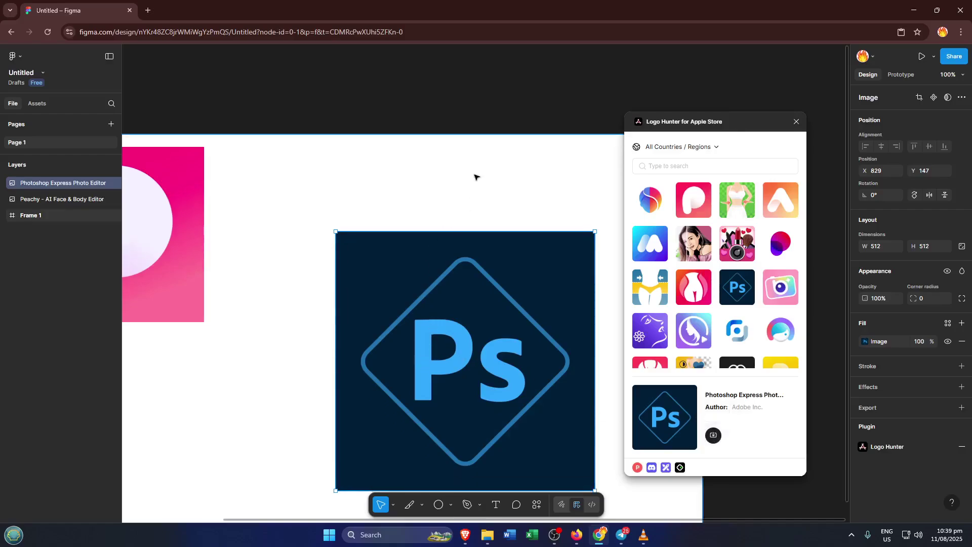
Step: Close Logo Hunter and move the Photoshop Express logo up to X 809, Y 10 in Frame 1
click(795, 122)
drag(494, 312, 551, 362)
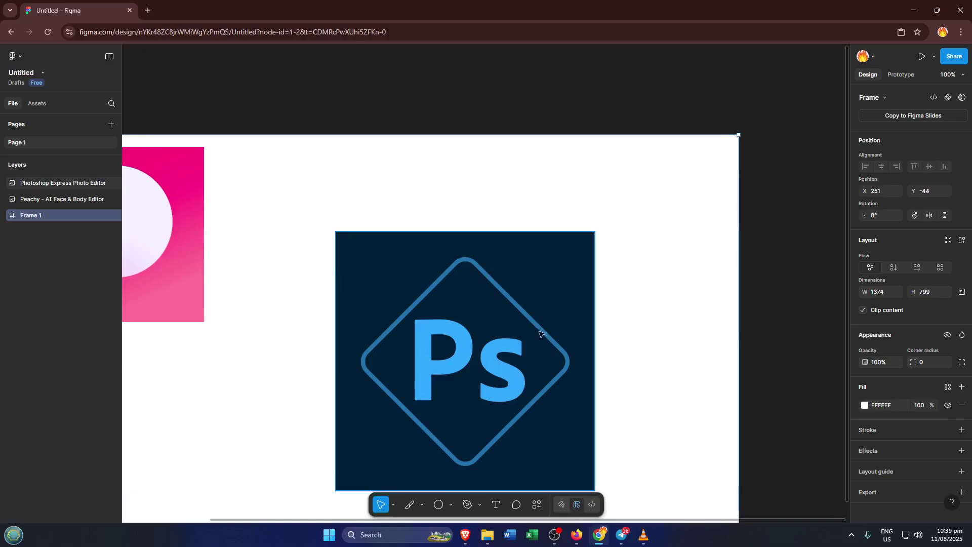
click(563, 270)
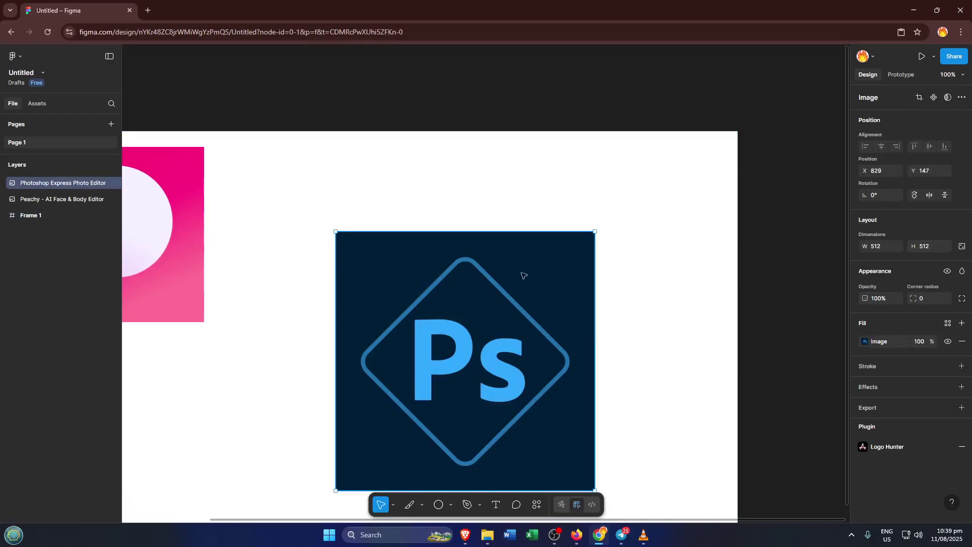
drag(521, 276, 514, 212)
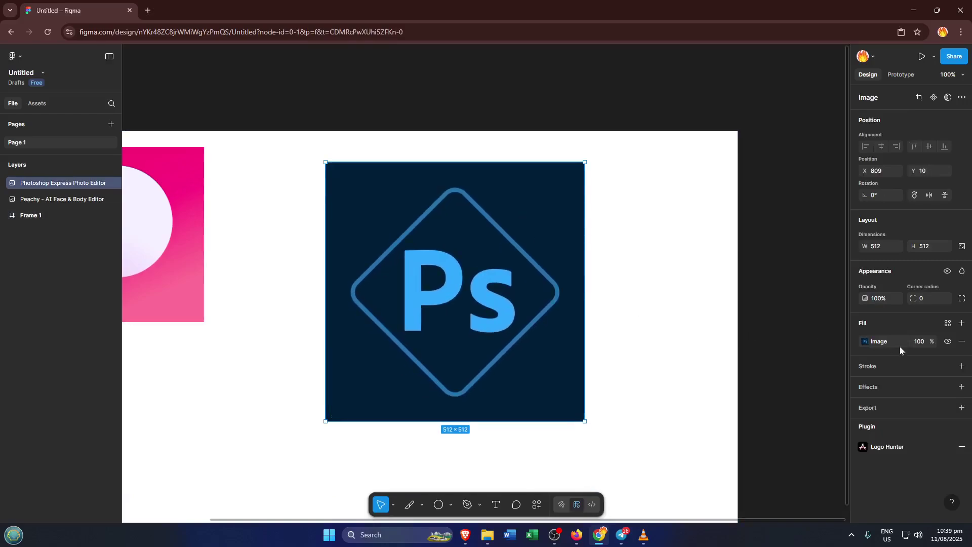
Step: Lower the logo's image-fill exposure and saturation and raise its contrast
click(865, 342)
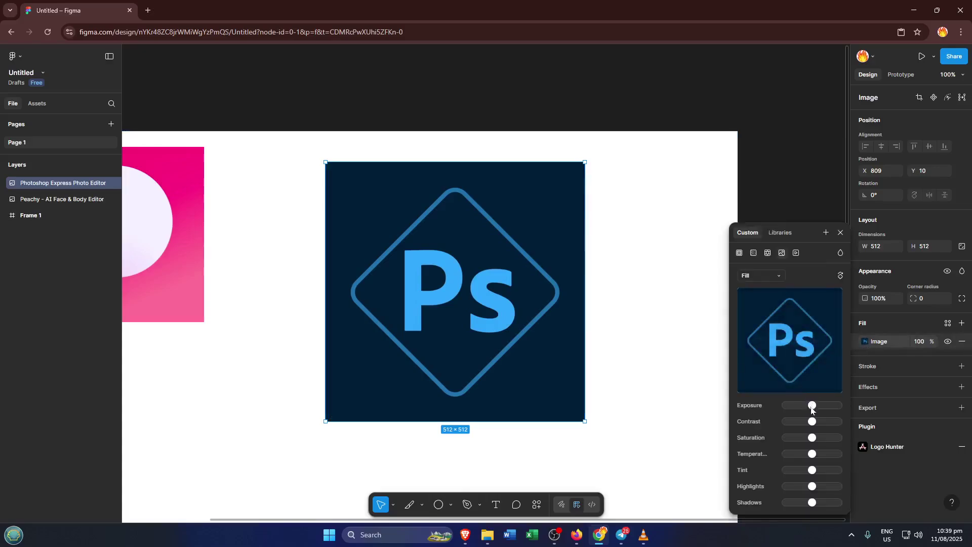
drag(802, 410, 799, 405)
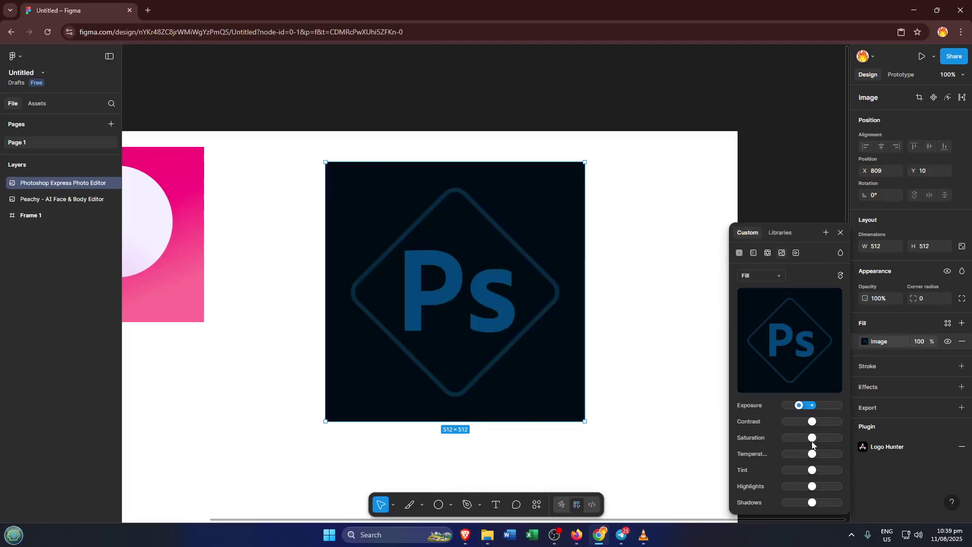
drag(812, 440, 820, 503)
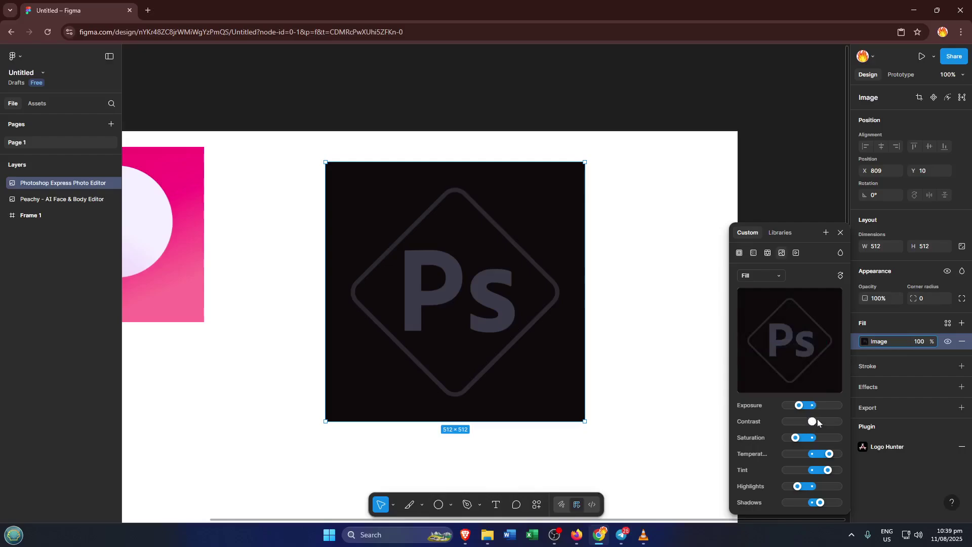
mouse_move(818, 422)
mouse_down()
mouse_move(829, 422)
mouse_move(800, 421)
mouse_up()
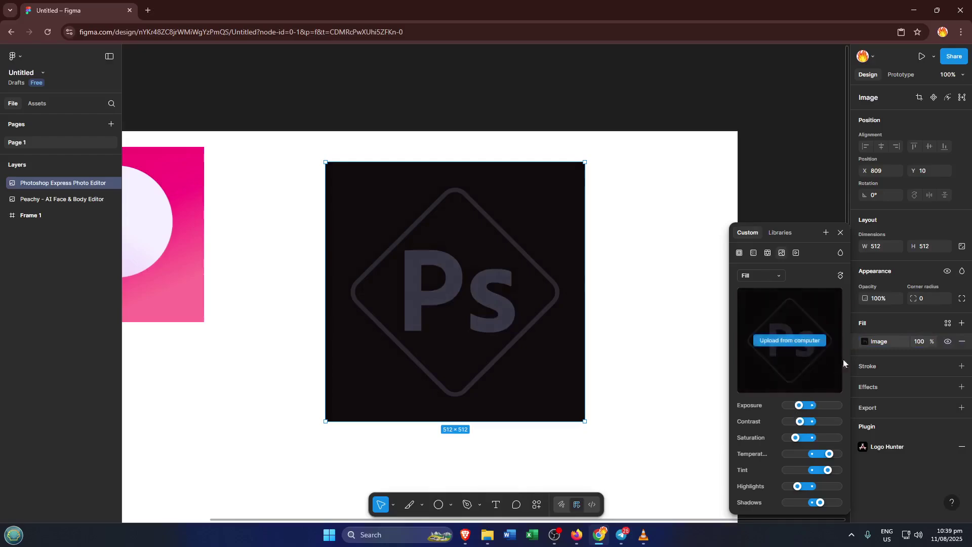
click(870, 341)
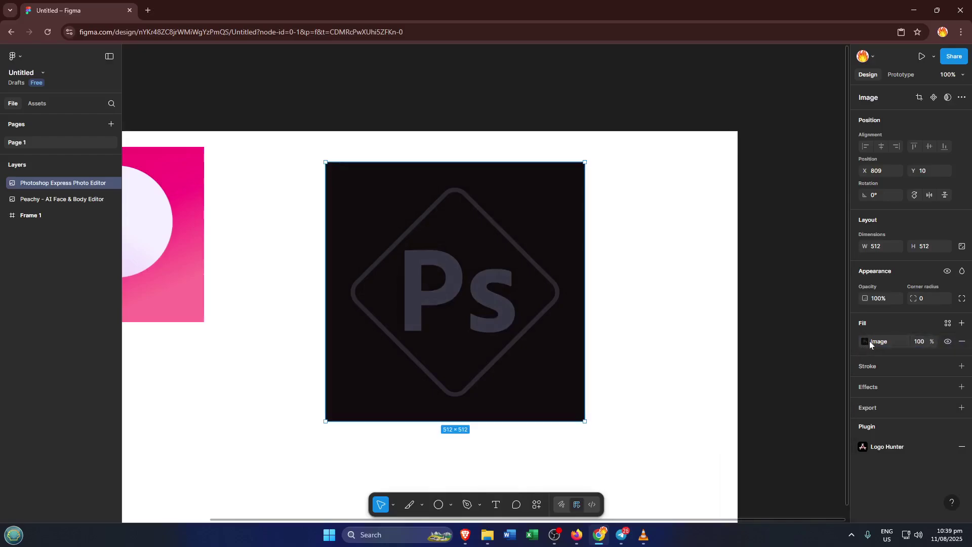
Step: Raise the exposure until the logo is light mauve with white Ps, checking edge distances
click(867, 341)
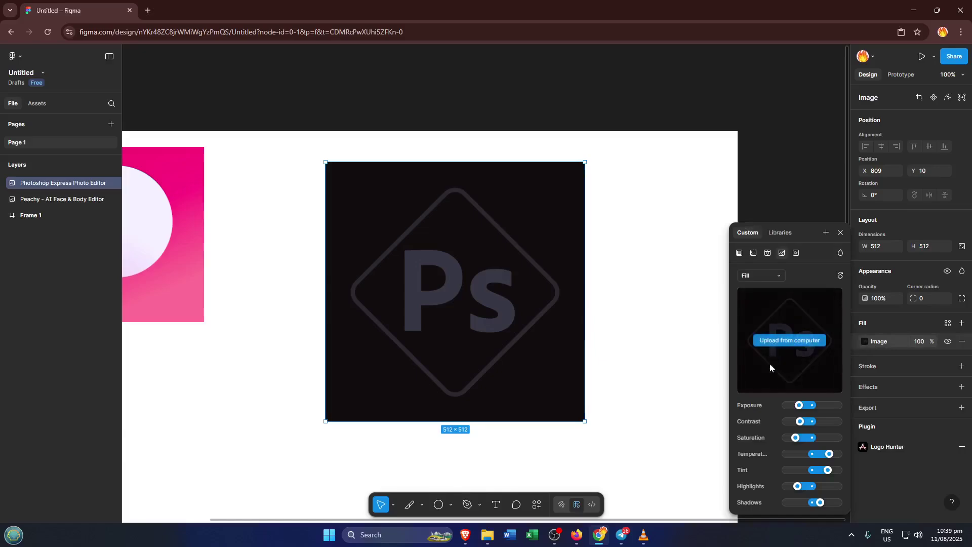
drag(799, 406, 827, 406)
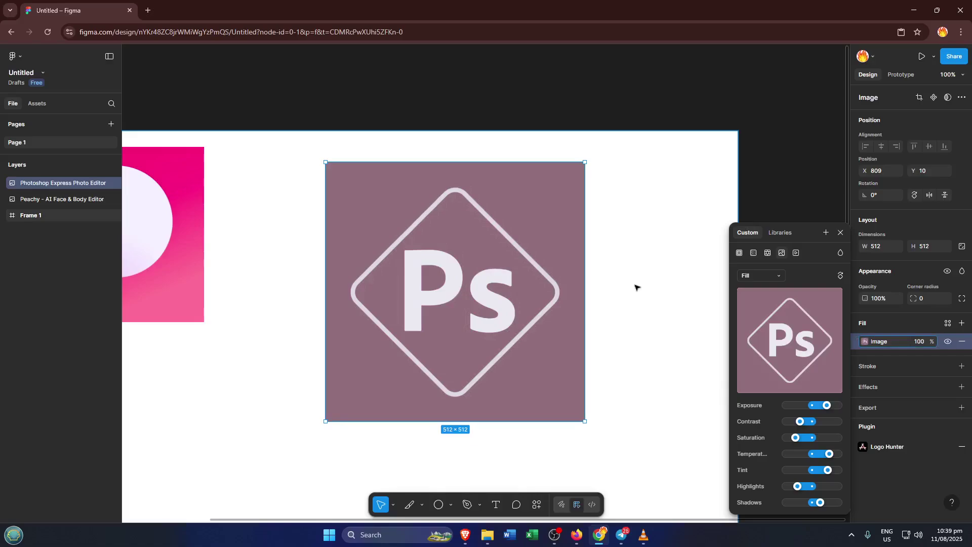
key(alt)
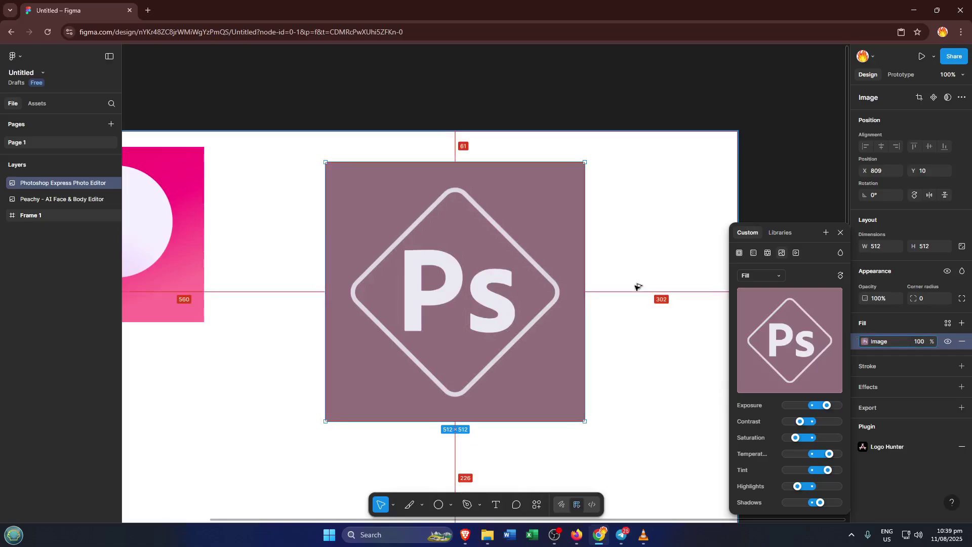